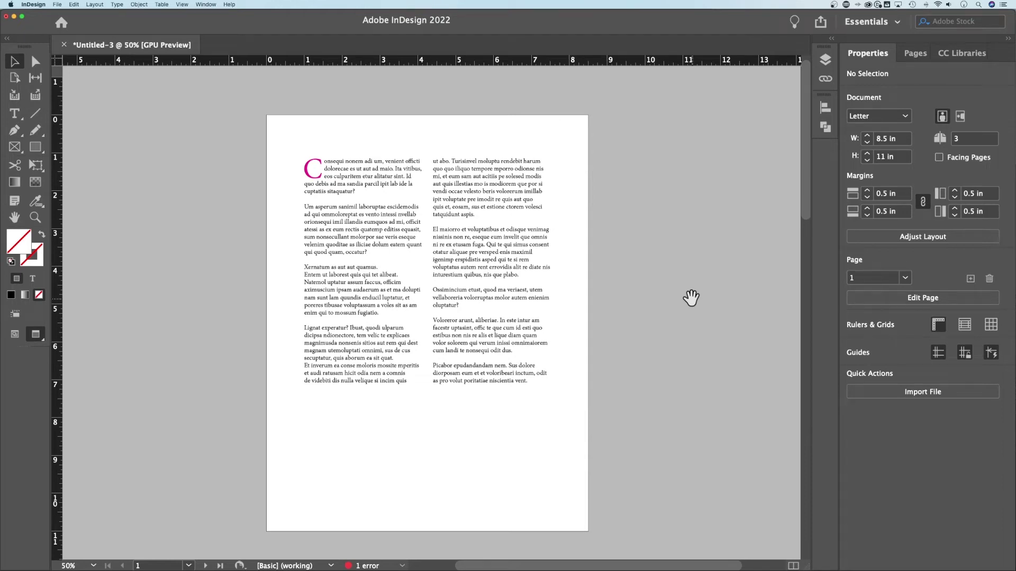
# Open Save As, choose the InDesign 2022 template format, then dismiss the dialog
pyautogui.click(57, 4)
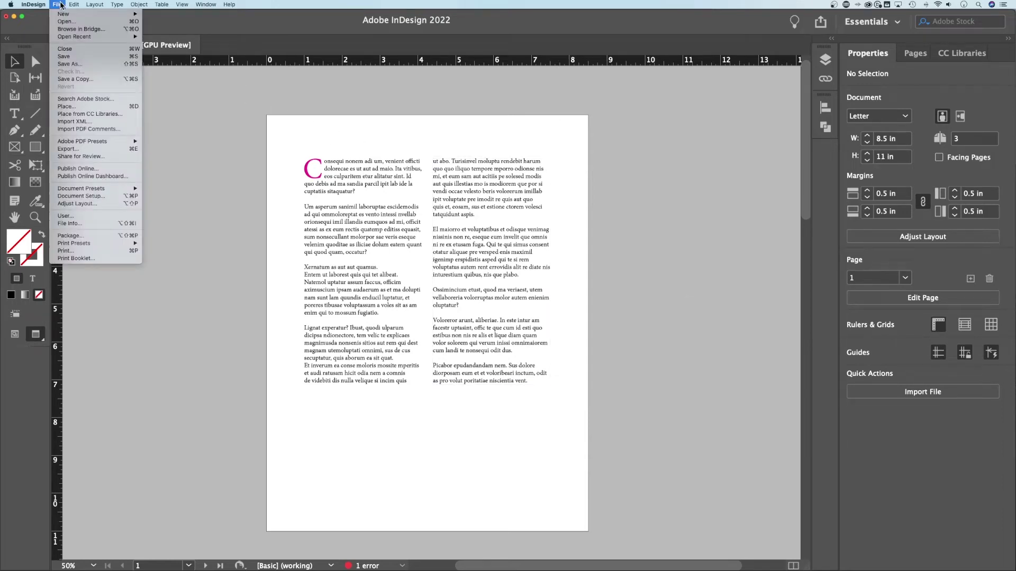
pyautogui.click(71, 63)
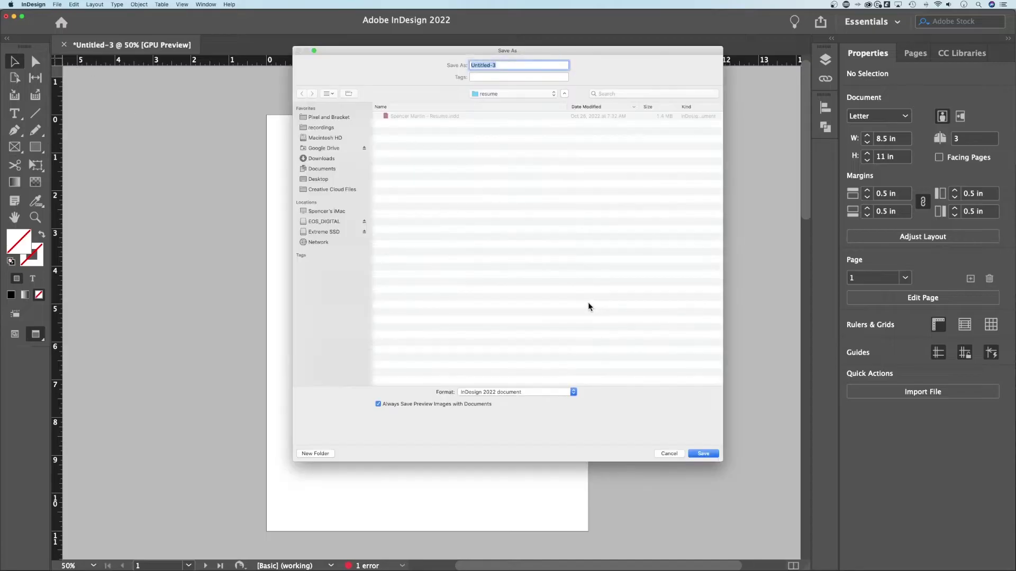
pyautogui.click(542, 394)
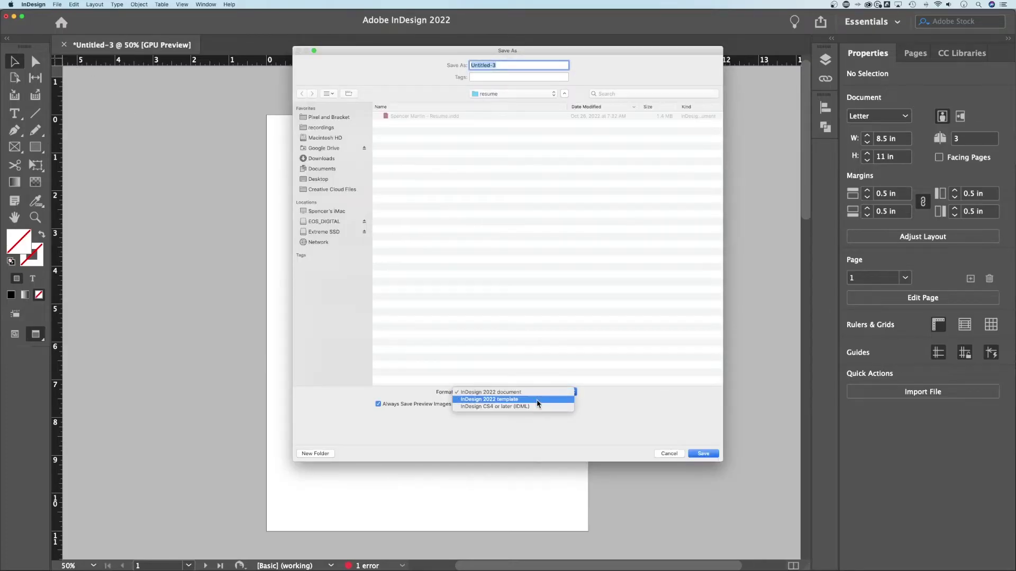
pyautogui.click(544, 401)
pyautogui.click(703, 454)
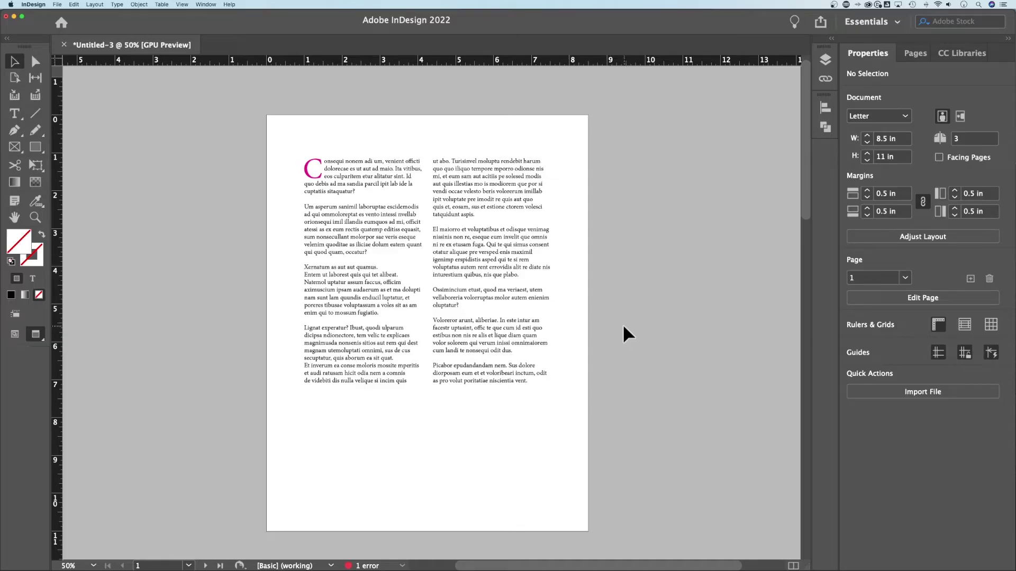
# Export the document as Adobe PDF (Print), accepting the file name to reach the PDF settings
pyautogui.click(58, 5)
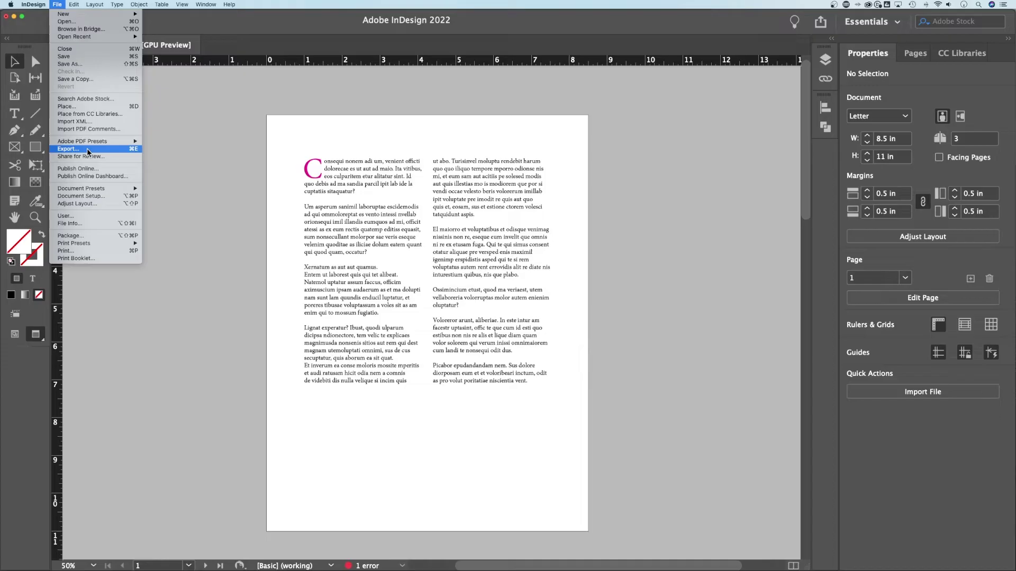
pyautogui.moveTo(91, 144)
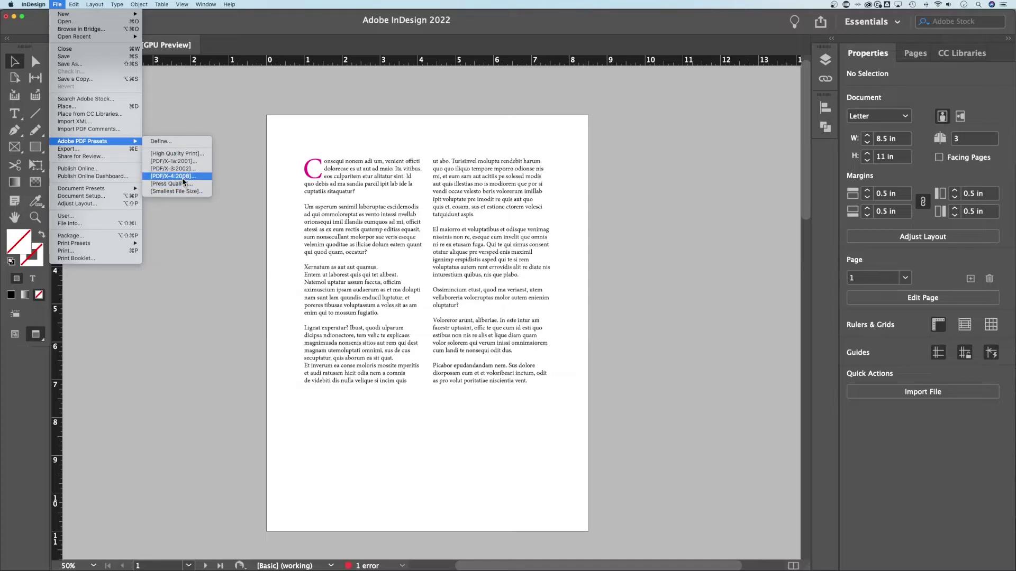
pyautogui.click(102, 149)
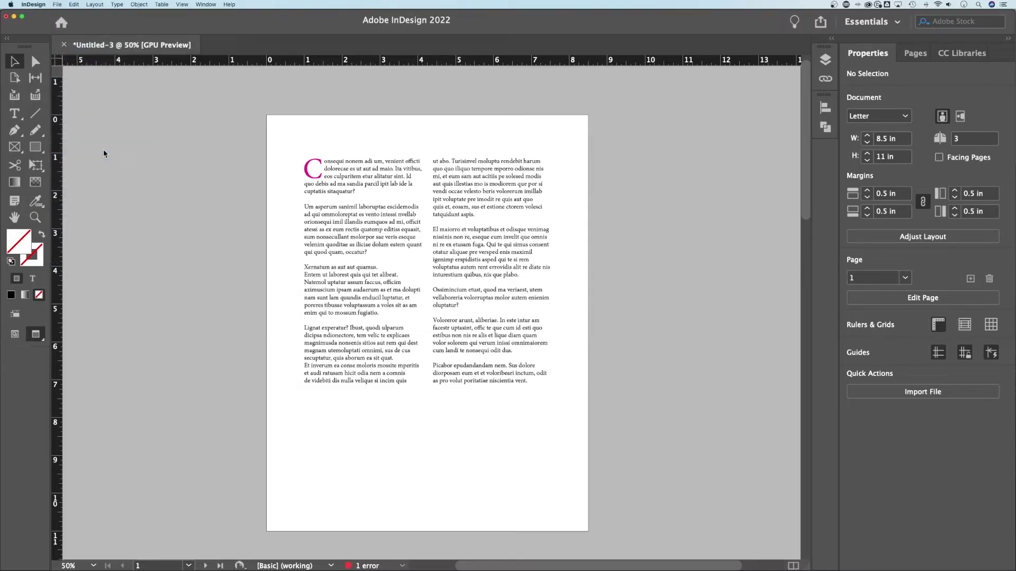
pyautogui.click(526, 419)
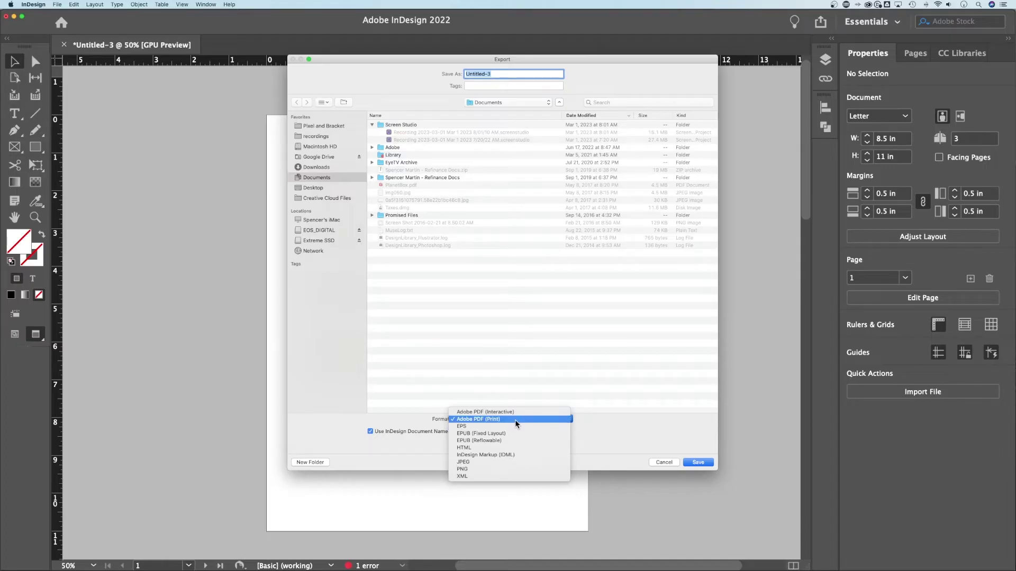
pyautogui.click(515, 421)
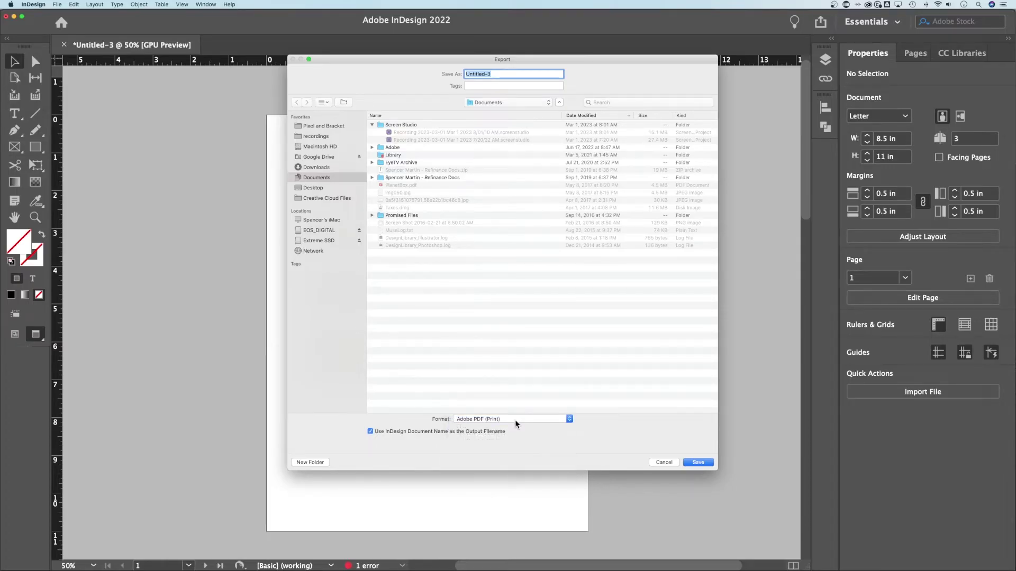
pyautogui.click(707, 464)
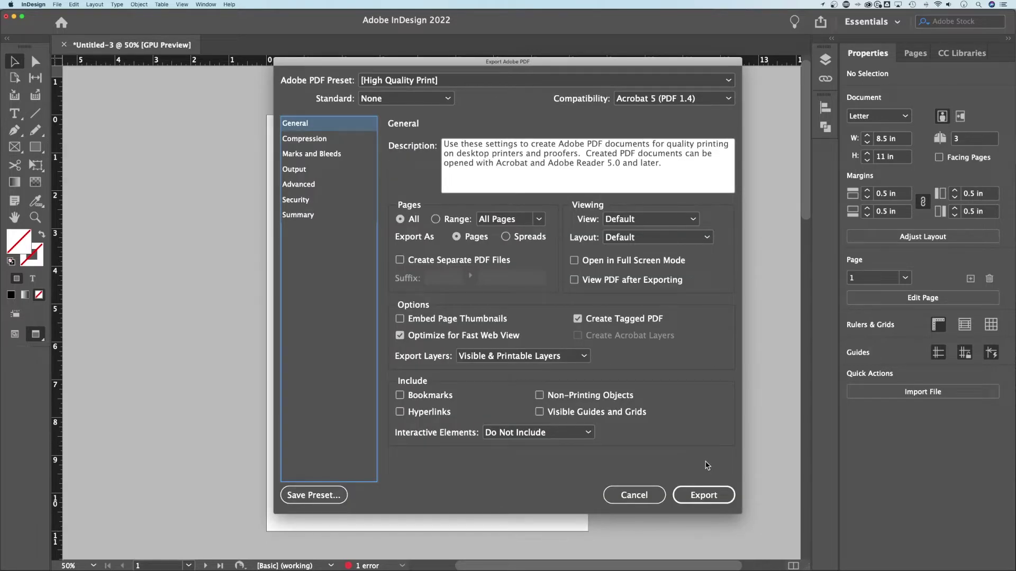
pyautogui.click(453, 82)
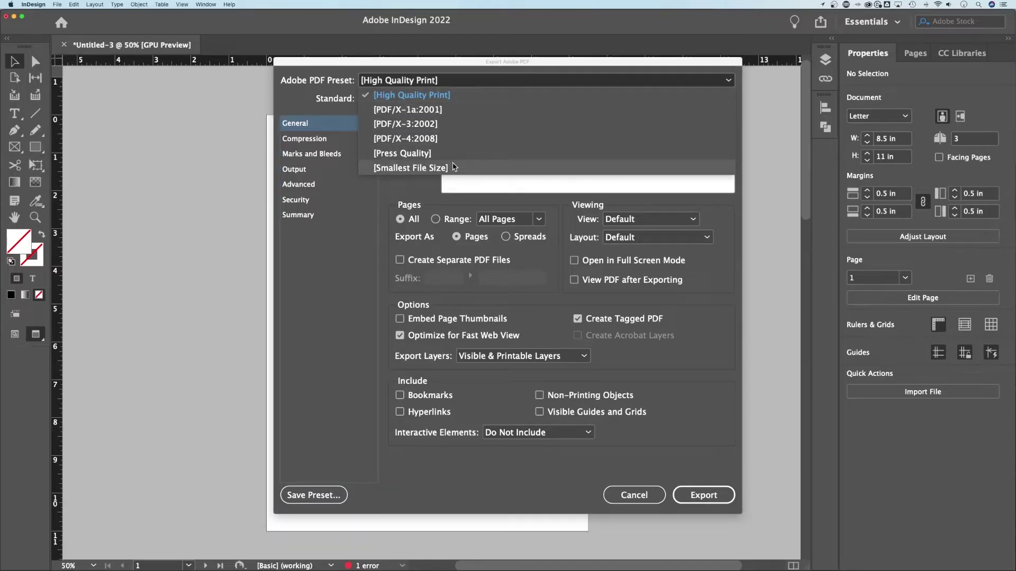
pyautogui.click(460, 75)
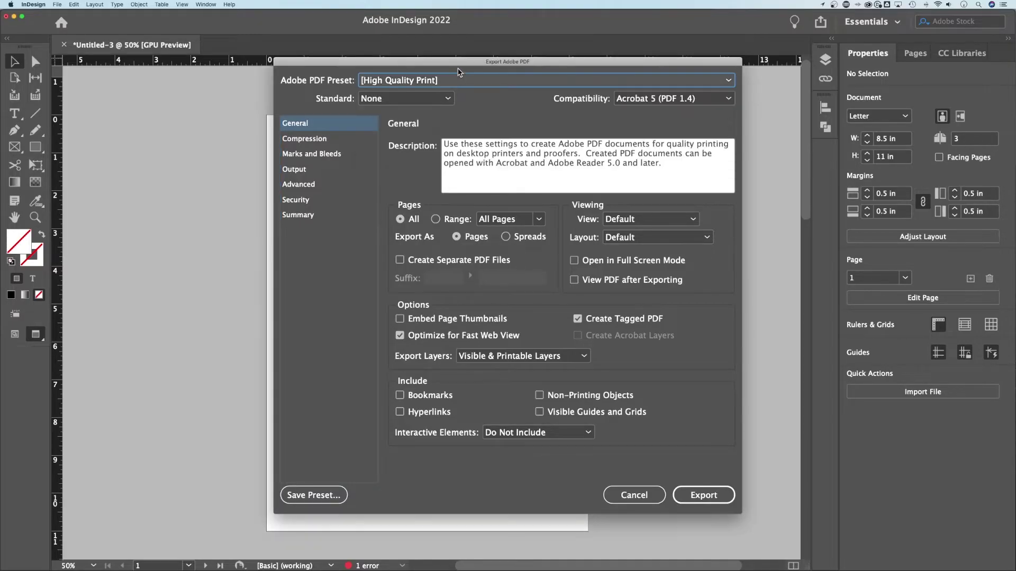
pyautogui.click(369, 82)
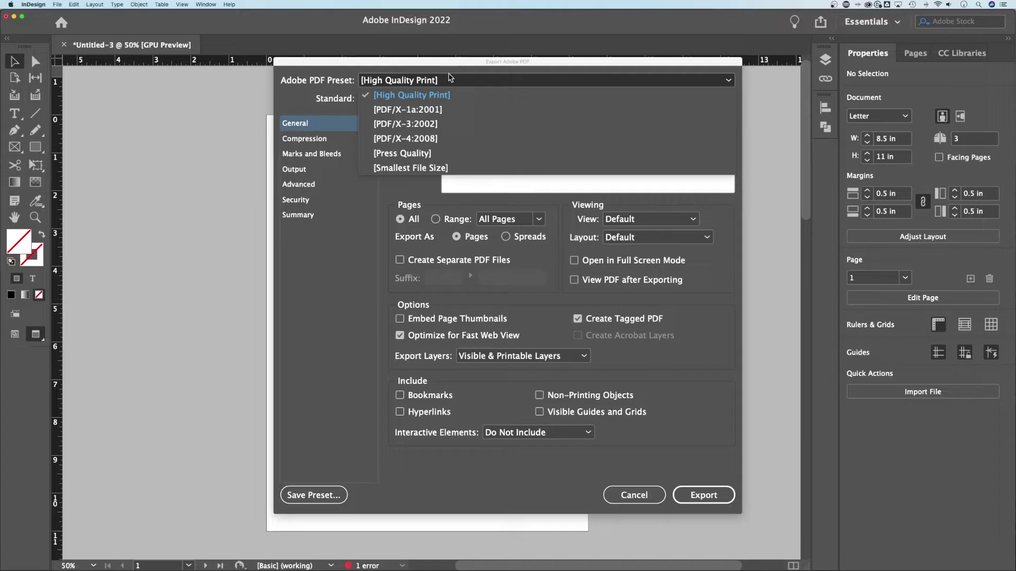
pyautogui.click(343, 91)
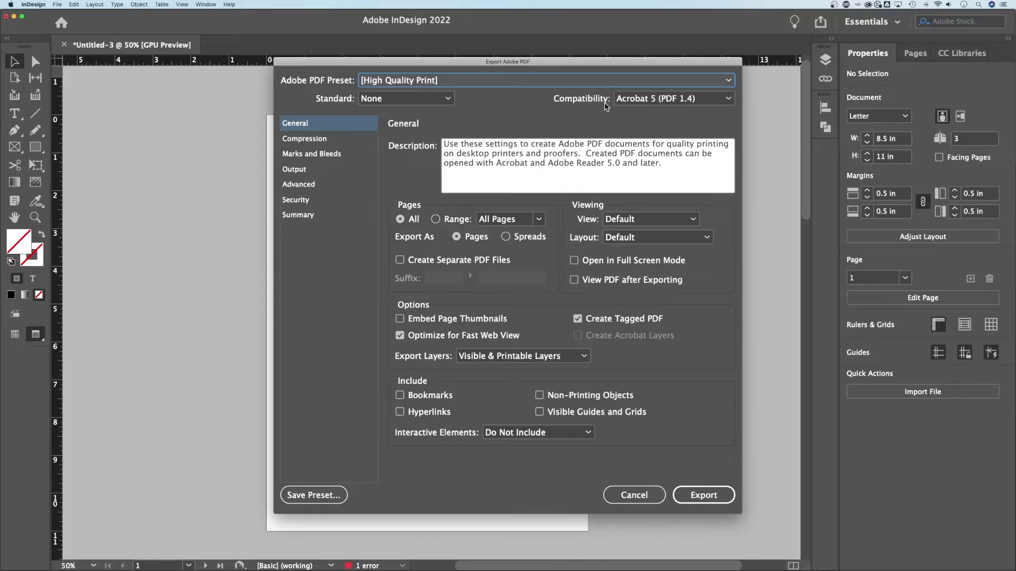
pyautogui.click(405, 101)
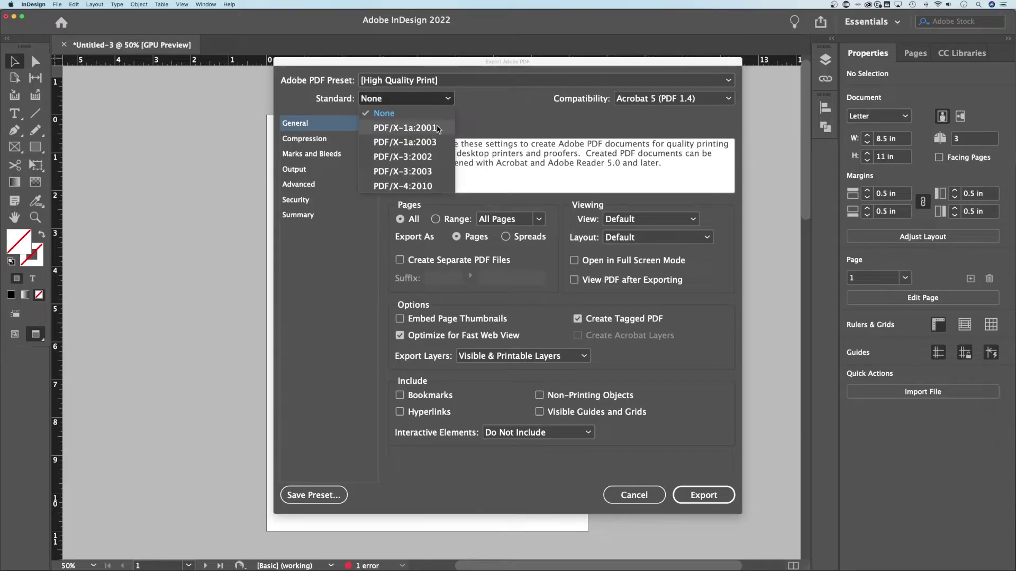
pyautogui.press('Escape')
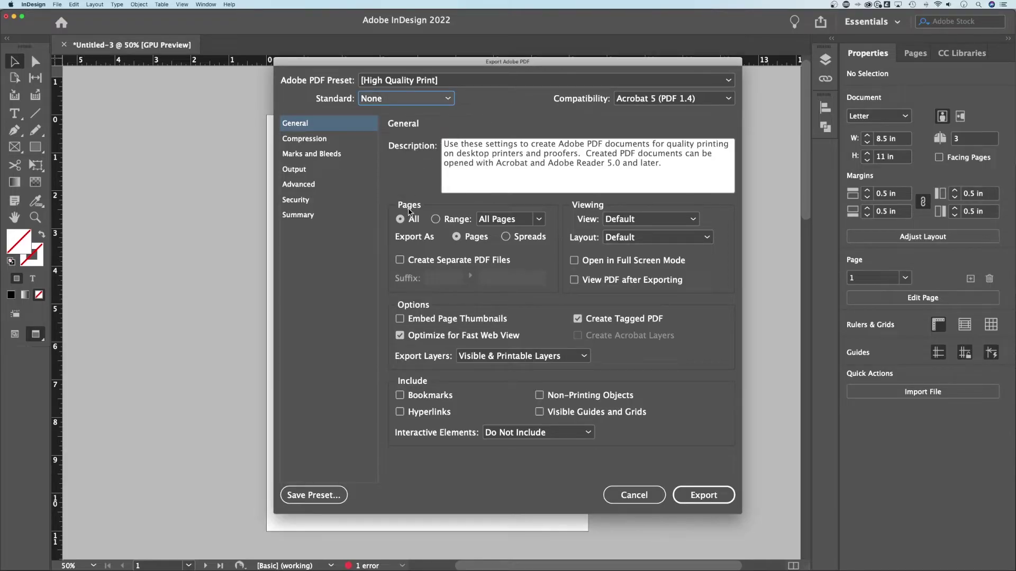
pyautogui.click(437, 220)
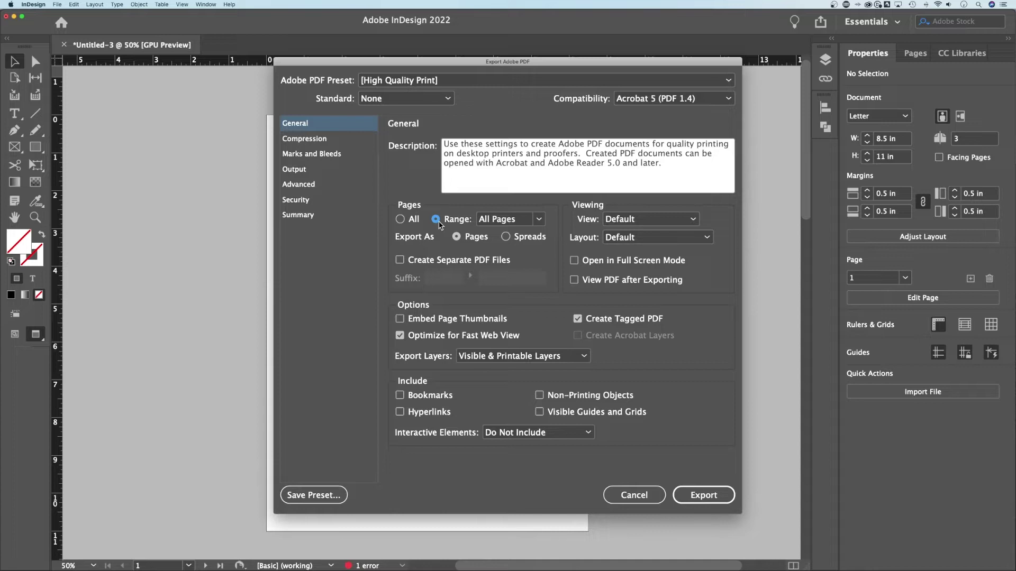
pyautogui.click(414, 220)
# Add crop and bleed marks in Marks and Bleeds, leaving document bleed settings off
pyautogui.click(327, 140)
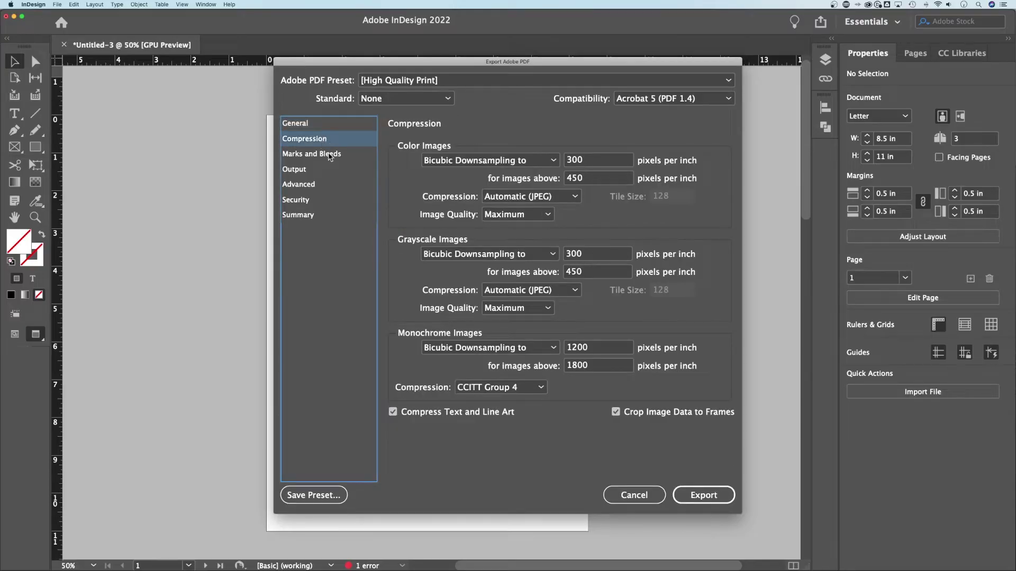
pyautogui.click(329, 154)
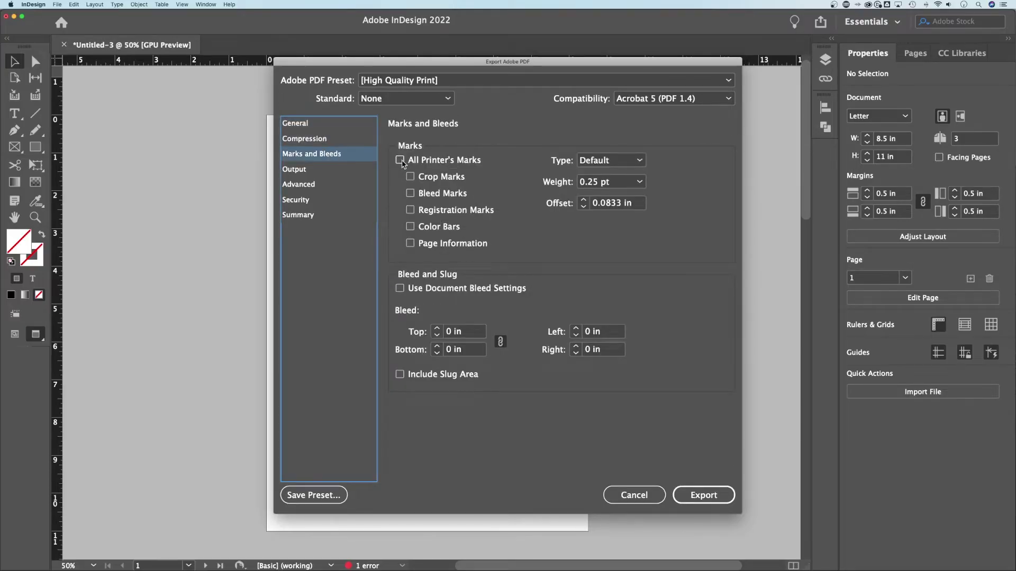
pyautogui.click(410, 177)
pyautogui.click(411, 194)
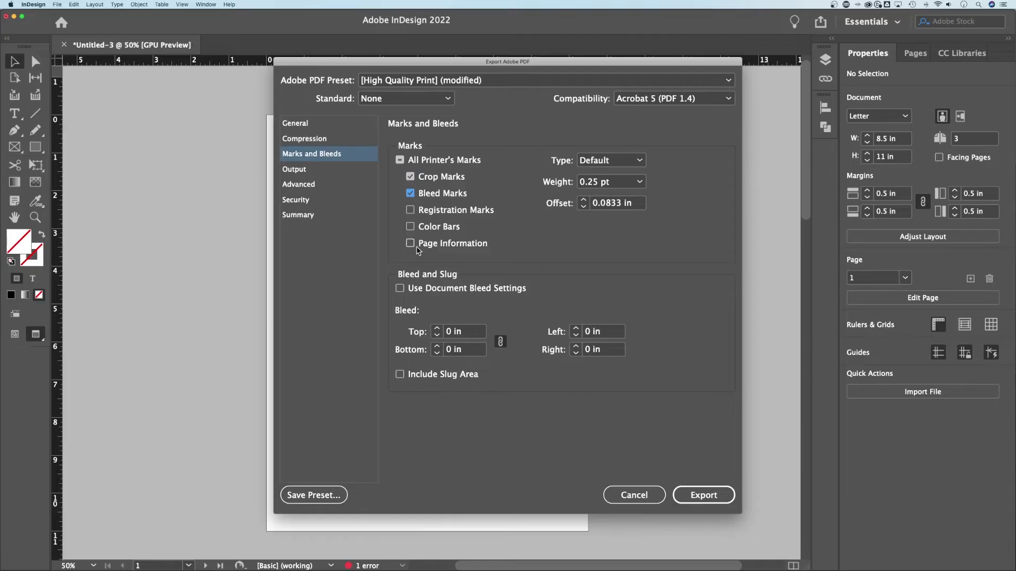
pyautogui.click(403, 289)
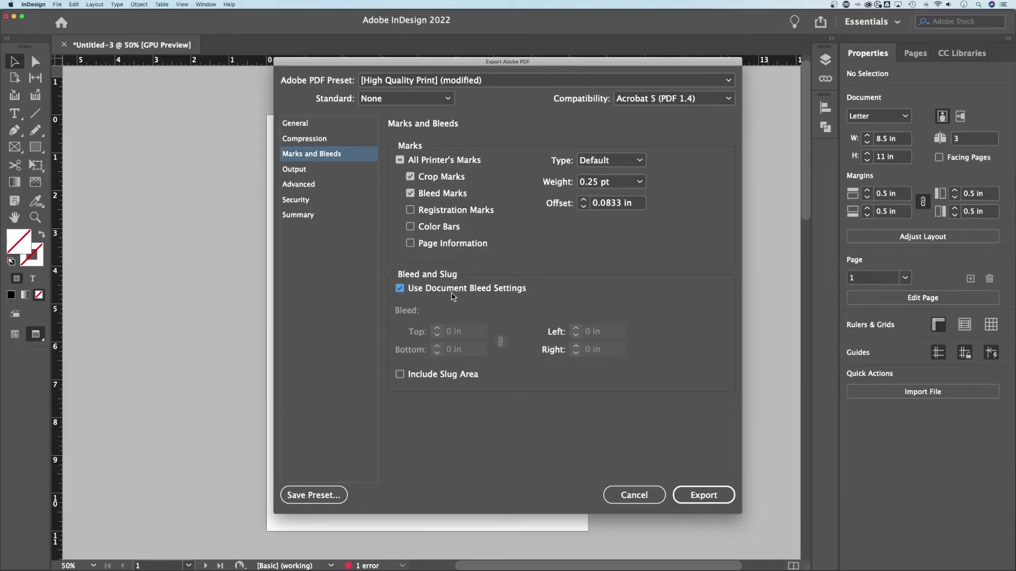
pyautogui.click(401, 289)
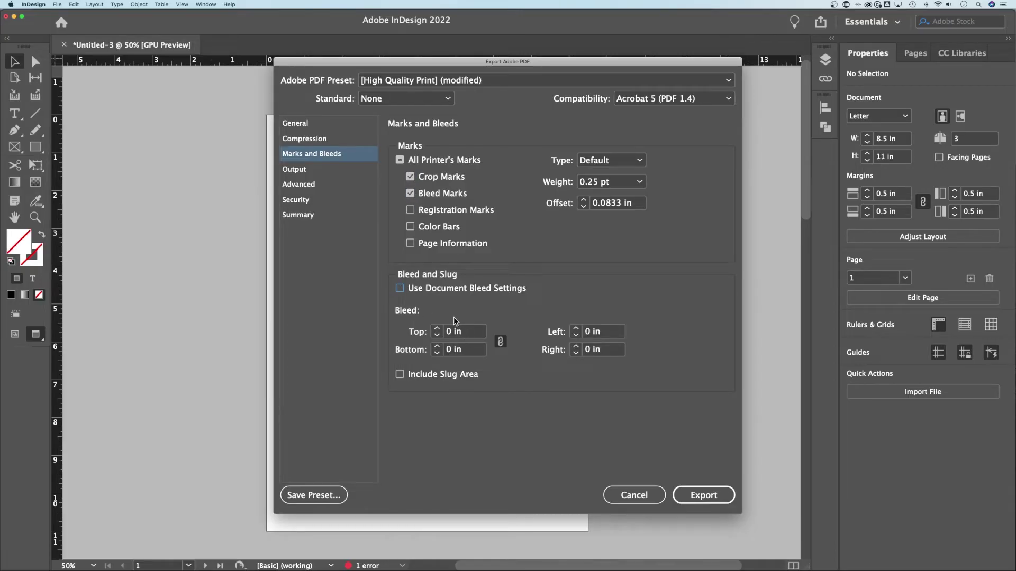
# Review the Output colour conversion, Advanced, Security and Summary pages without changes
pyautogui.click(306, 171)
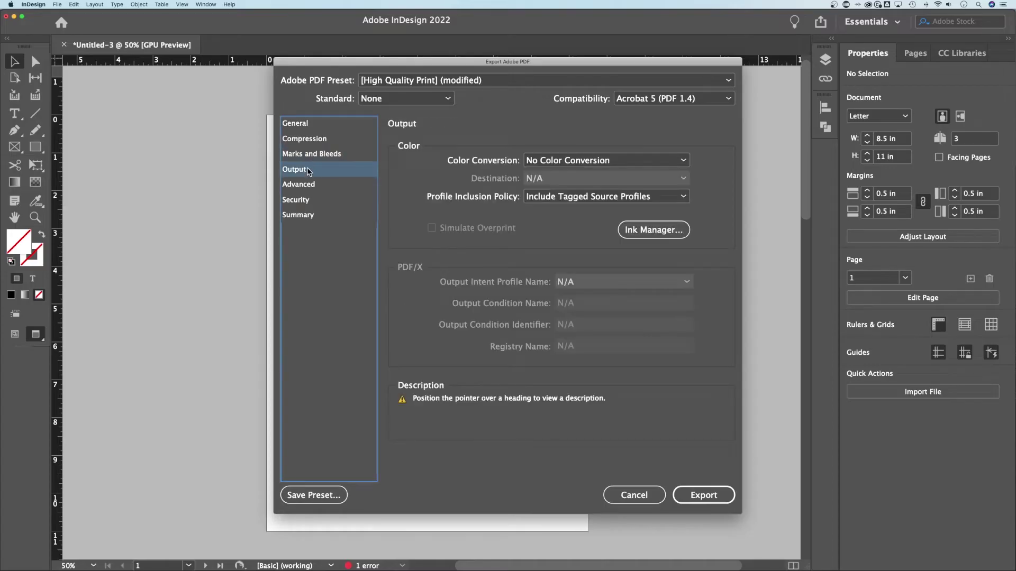
pyautogui.click(564, 161)
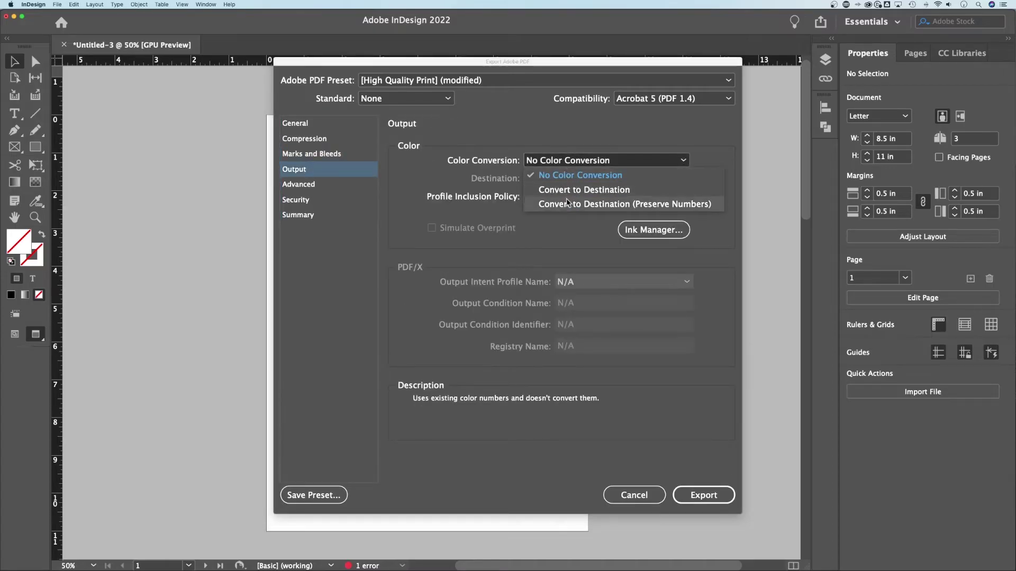
pyautogui.click(328, 187)
pyautogui.click(328, 187)
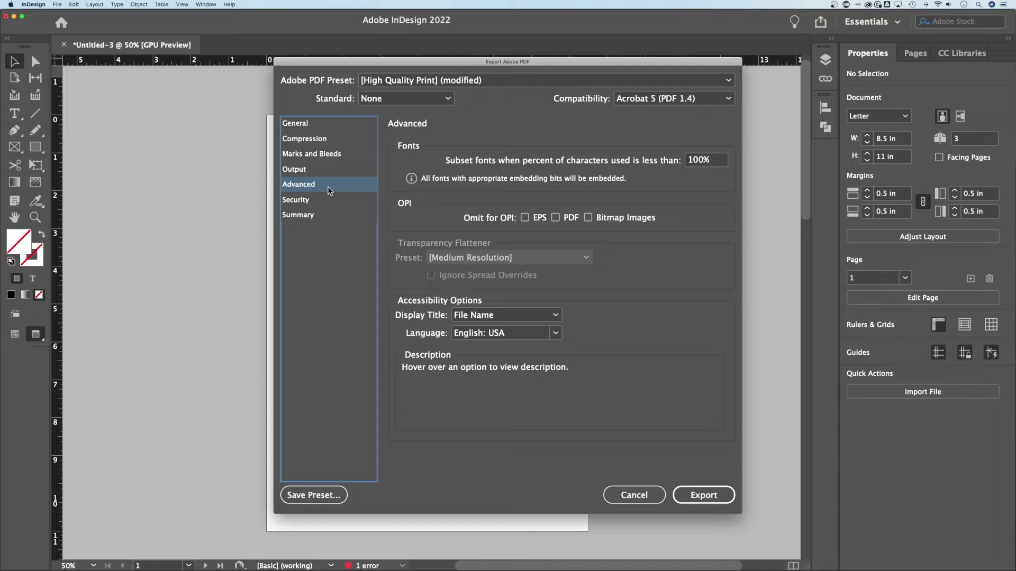
pyautogui.click(319, 201)
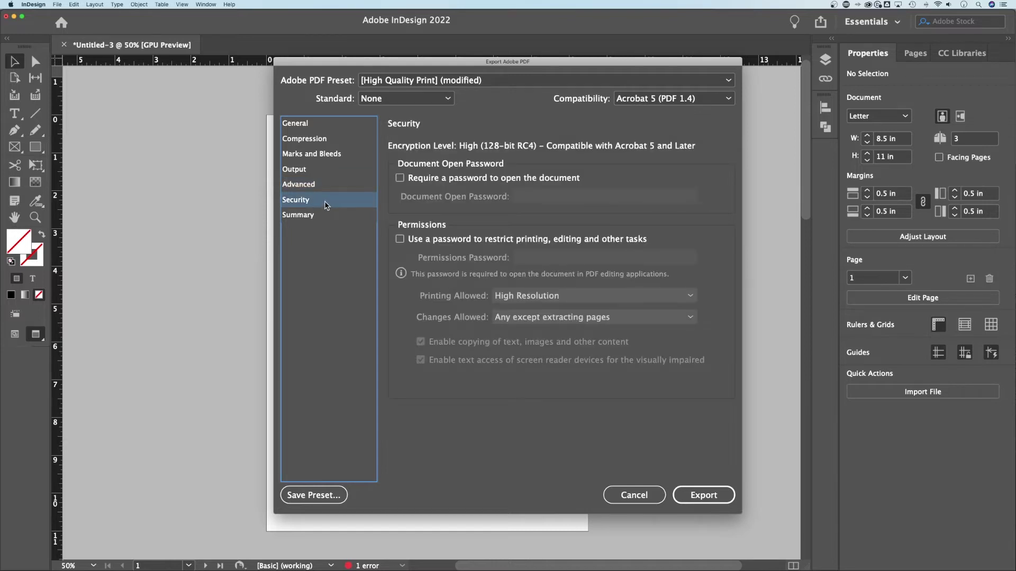
pyautogui.click(313, 217)
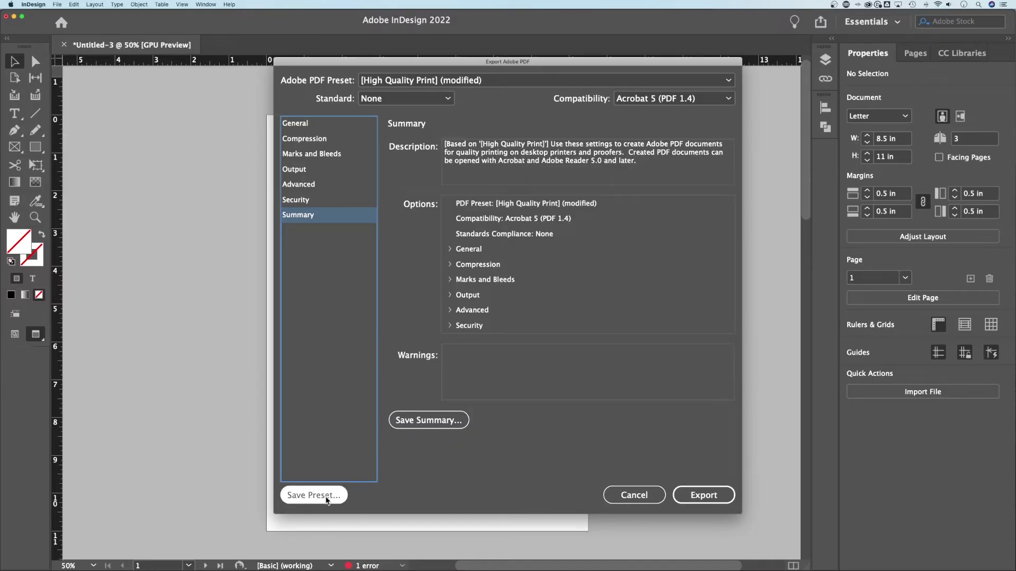
# Export the PDF and acknowledge the overset-text warning after moving it aside
pyautogui.click(704, 495)
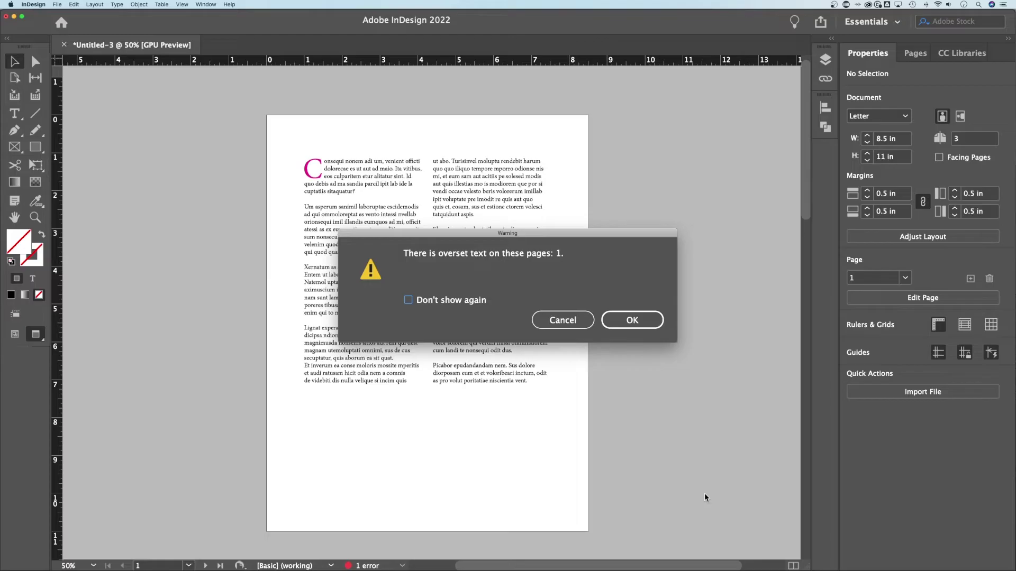
pyautogui.moveTo(501, 234); pyautogui.dragTo(487, 235)
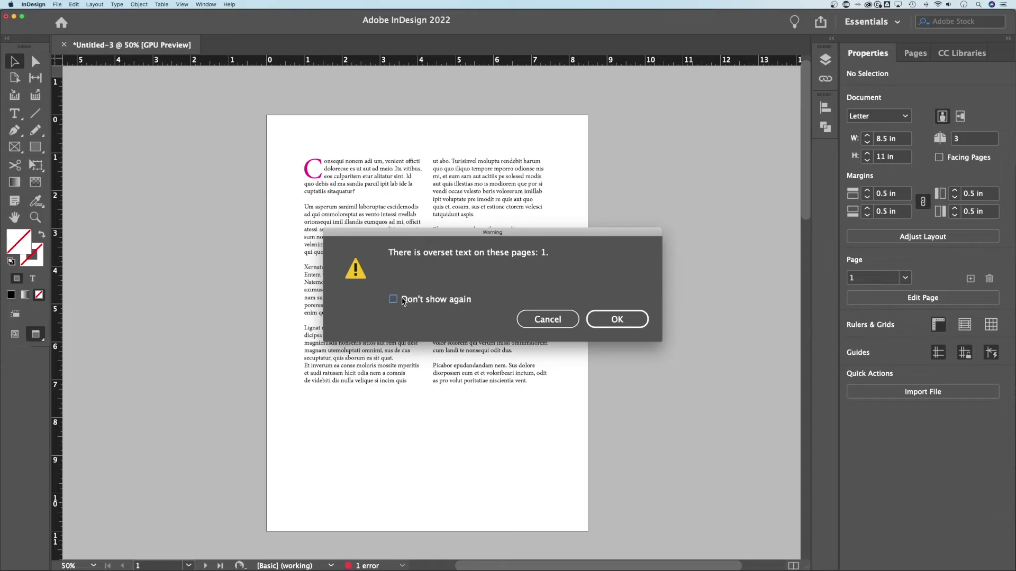
pyautogui.moveTo(527, 236); pyautogui.dragTo(515, 231)
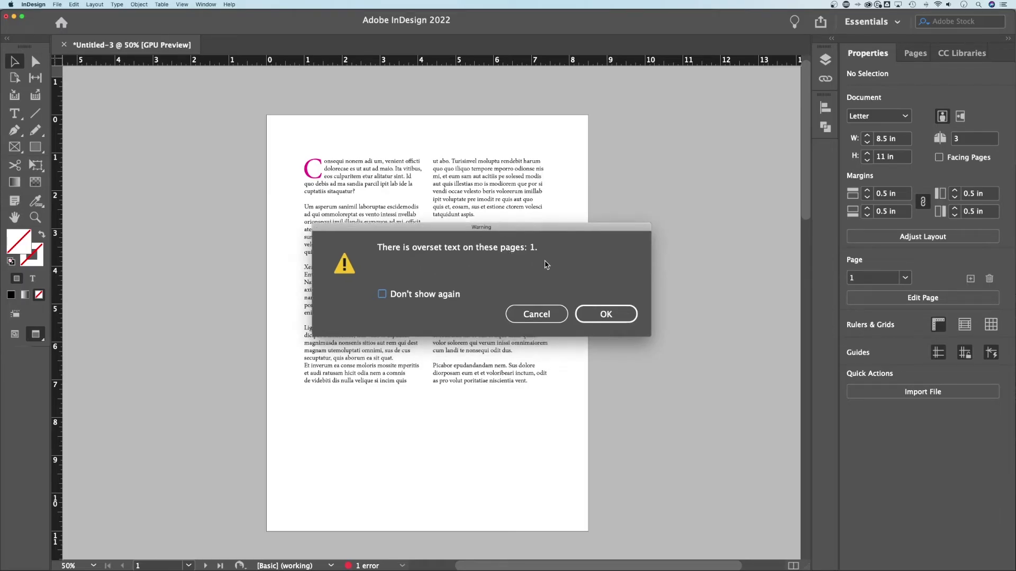
pyautogui.click(602, 314)
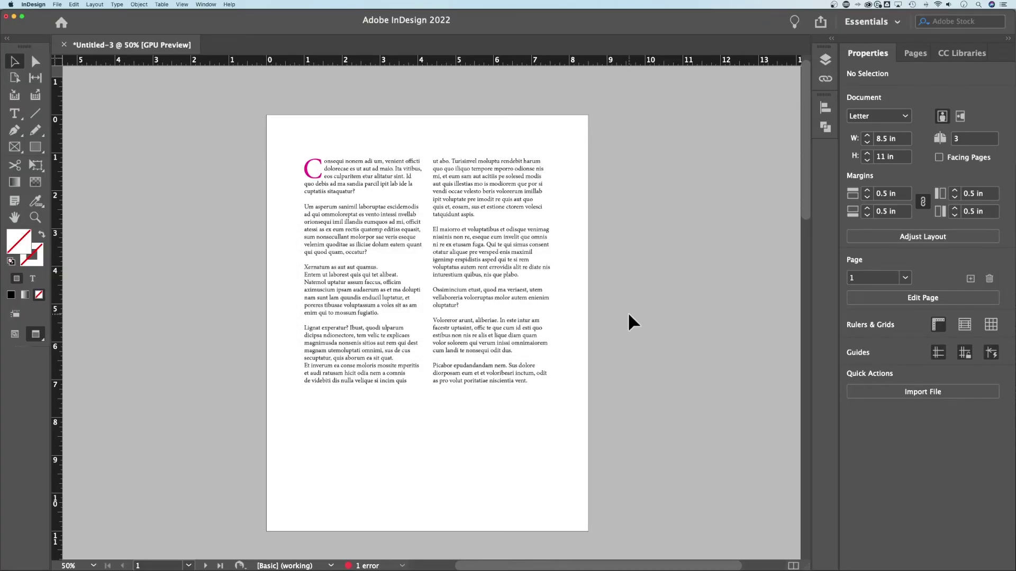
# Export with the [High Quality Print] preset, replacing Untitled-3.pdf in Documents, and check the preset list
pyautogui.click(58, 4)
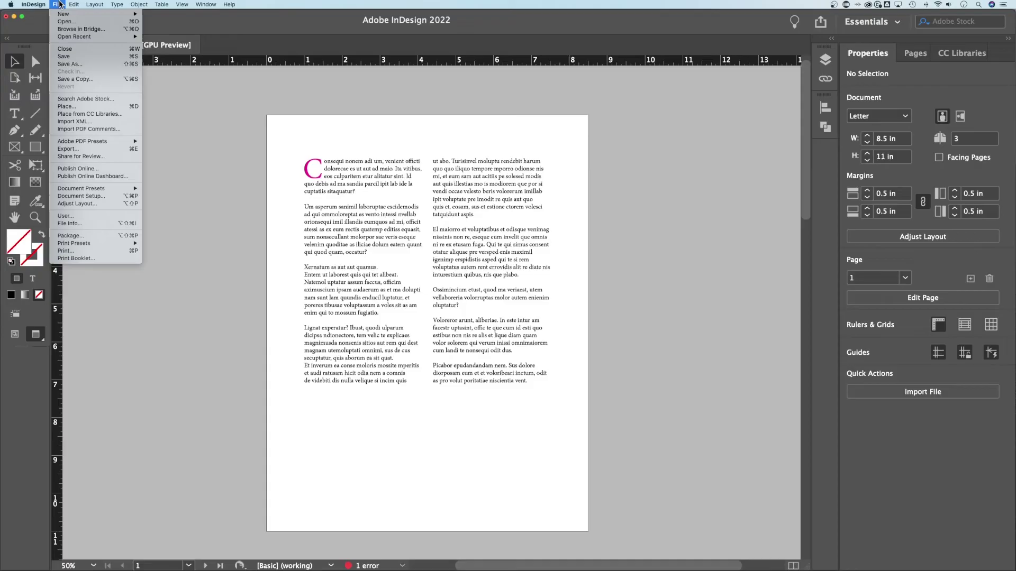
pyautogui.moveTo(94, 141)
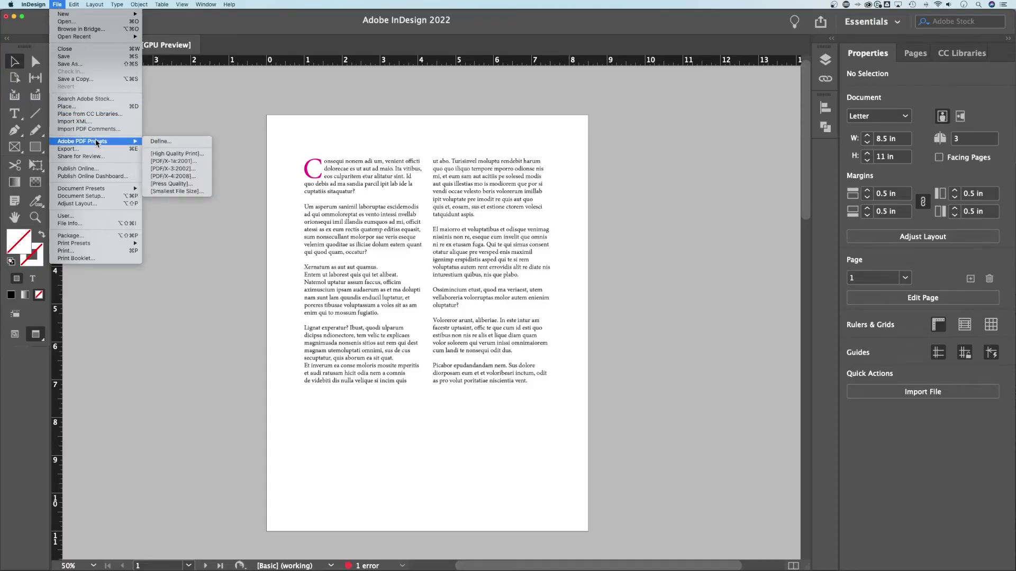
pyautogui.click(175, 153)
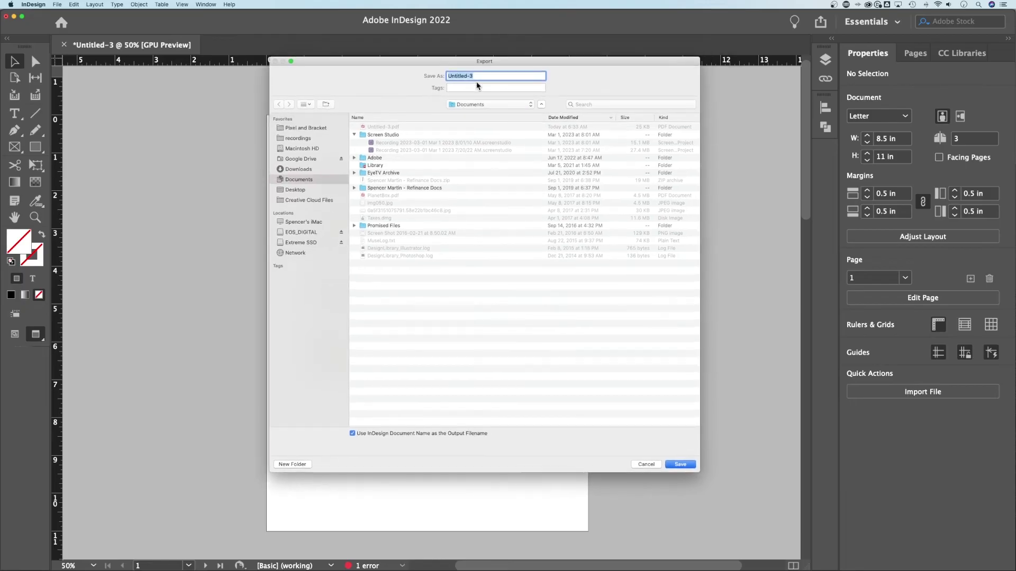
pyautogui.click(673, 465)
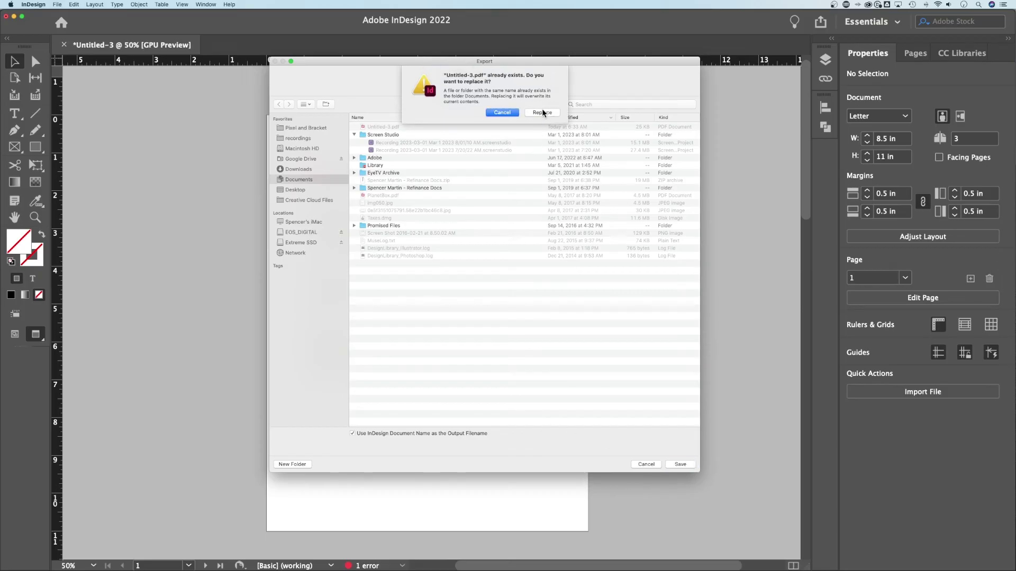
pyautogui.click(542, 112)
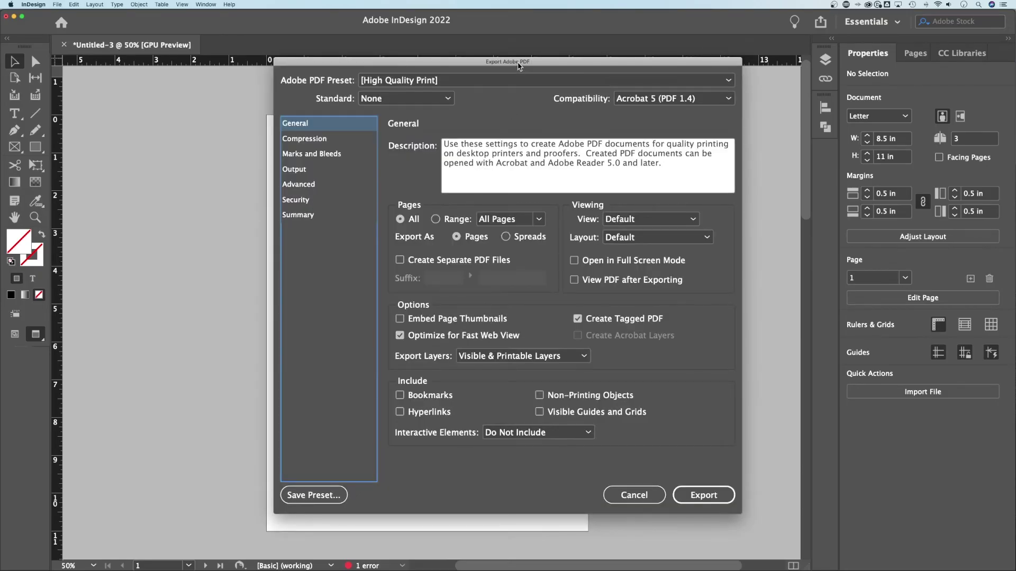
pyautogui.moveTo(519, 66); pyautogui.dragTo(507, 64)
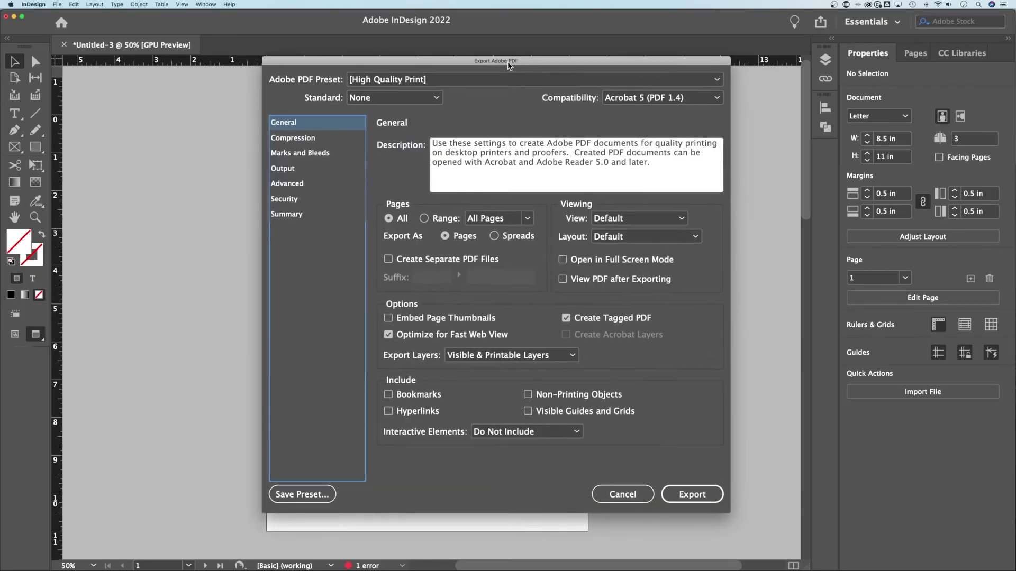
pyautogui.click(360, 80)
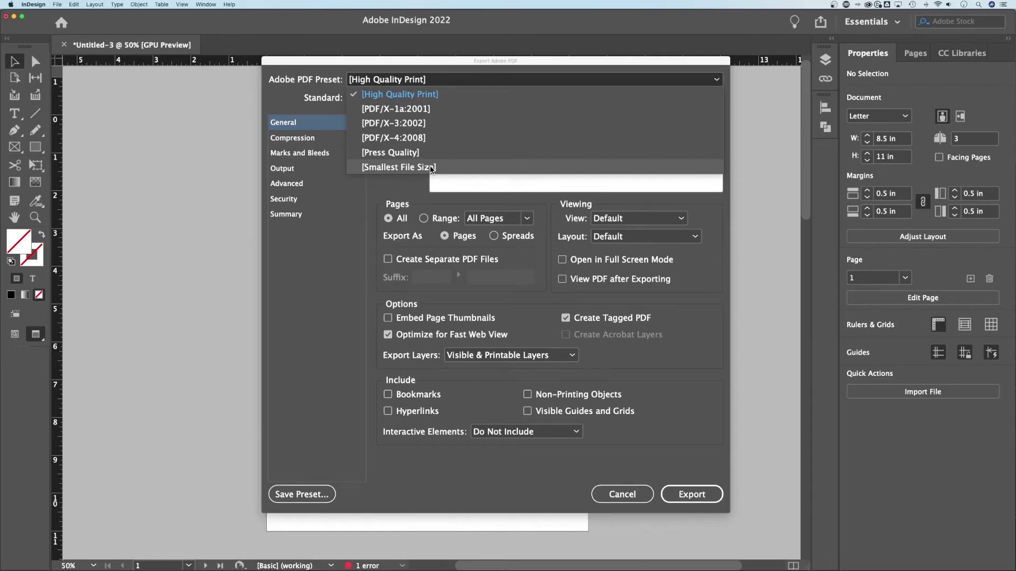
# Keep High Quality Print and downsample colour images to 100 ppi for images above 150 ppi
pyautogui.click(450, 95)
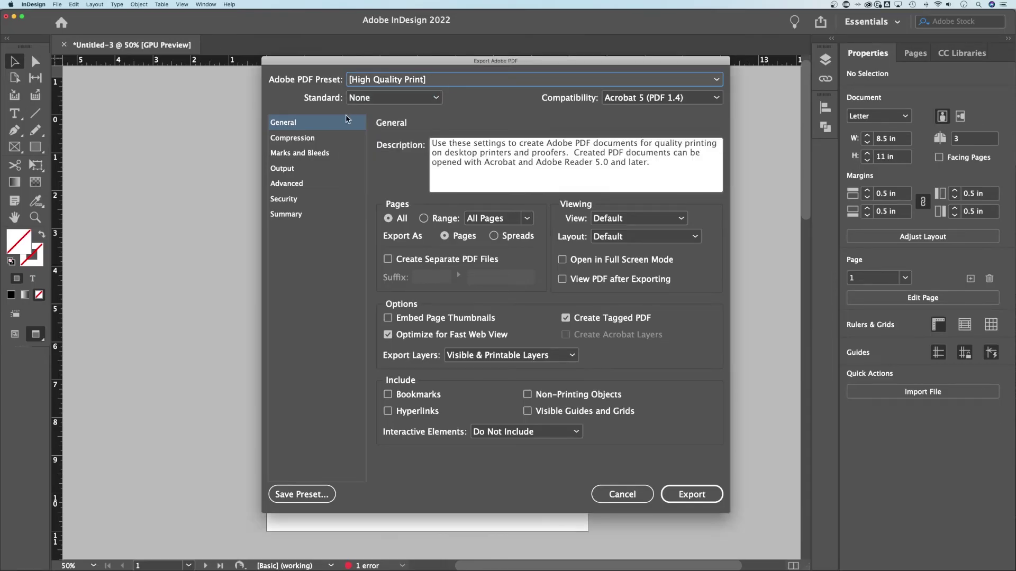
pyautogui.click(324, 139)
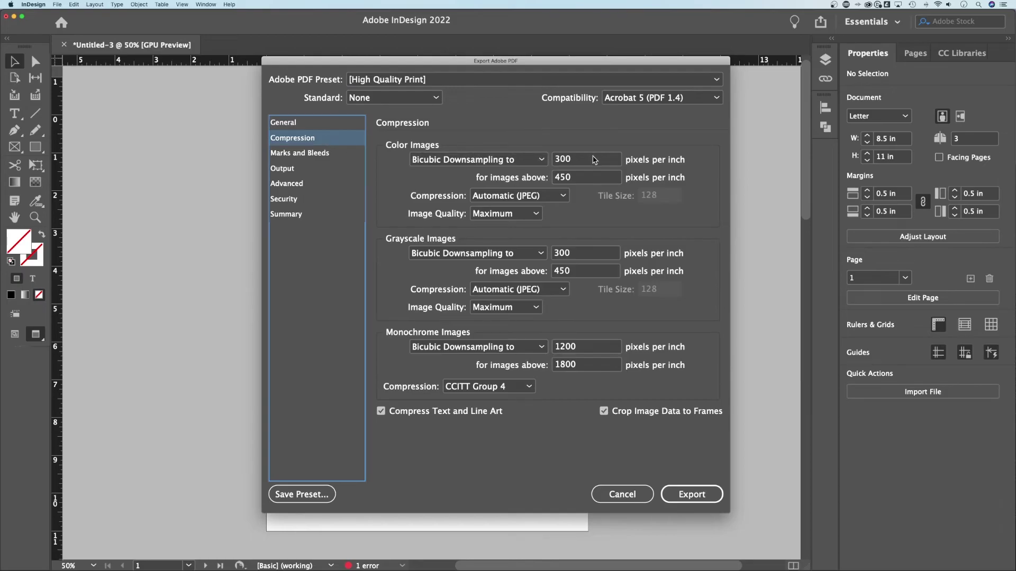
pyautogui.moveTo(584, 160); pyautogui.dragTo(549, 162)
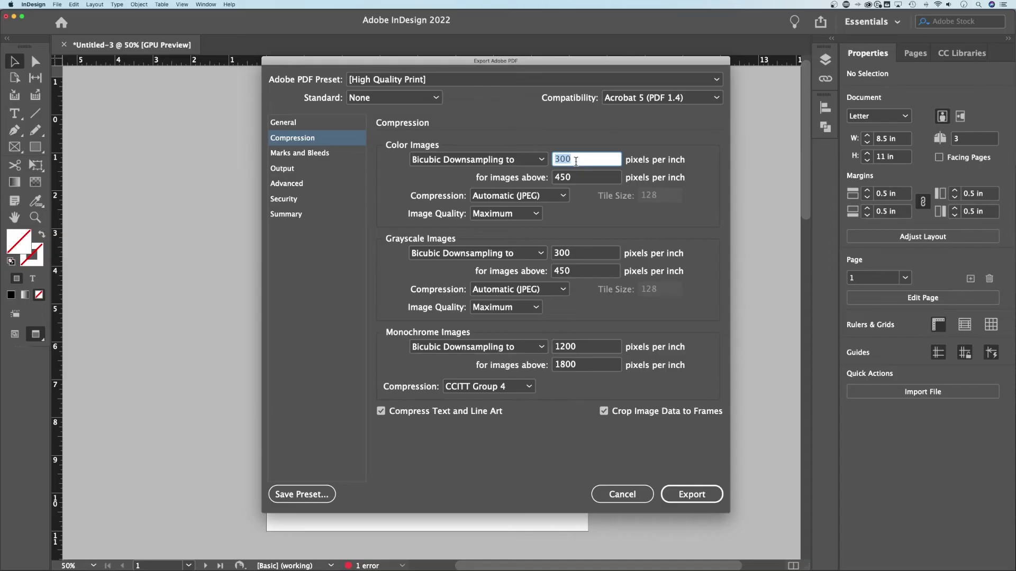
pyautogui.write('1')
pyautogui.doubleClick(591, 179)
pyautogui.write('150')
pyautogui.moveTo(553, 162); pyautogui.dragTo(566, 178)
pyautogui.click(583, 179)
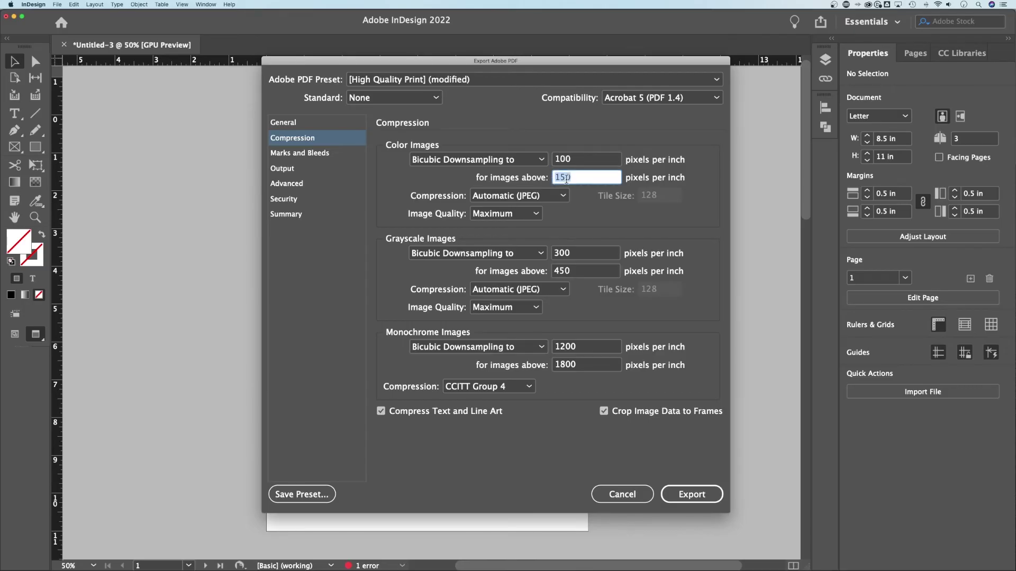
pyautogui.click(588, 179)
# Switch to the Smallest File Size preset, review its 100/150 ppi colour values, then cancel the export
pyautogui.click(444, 80)
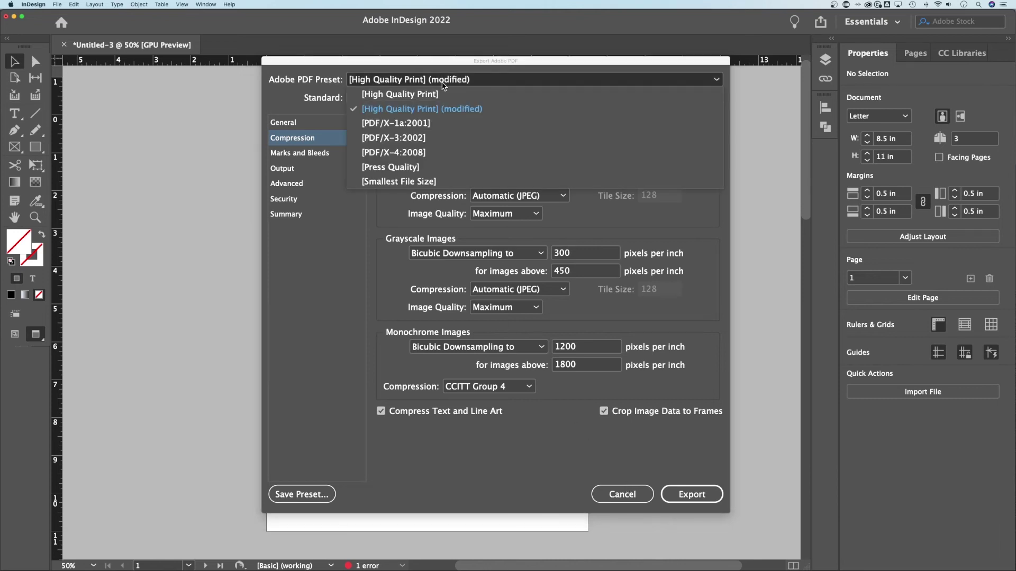
pyautogui.click(418, 181)
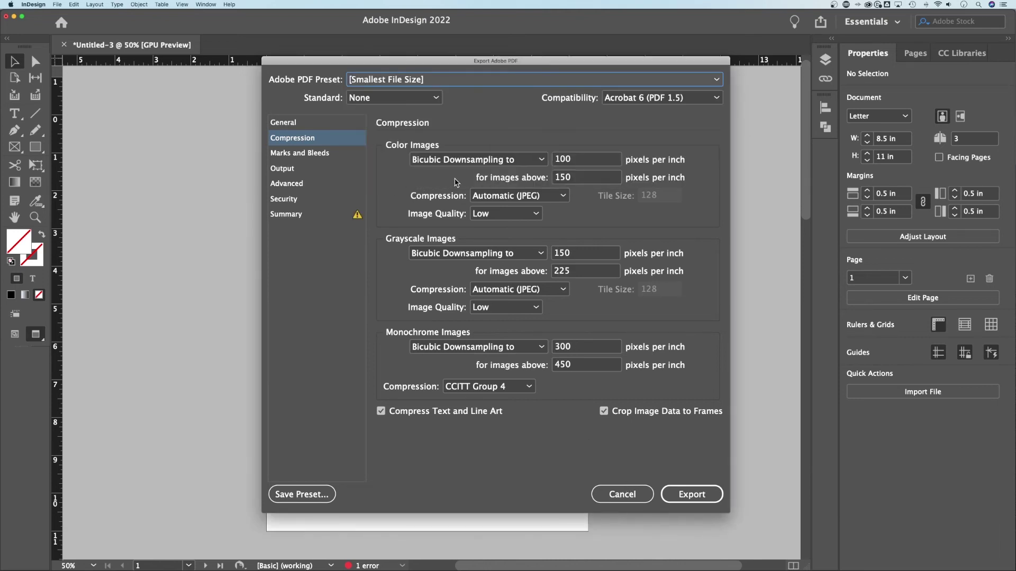
pyautogui.click(589, 163)
pyautogui.click(586, 179)
pyautogui.click(588, 160)
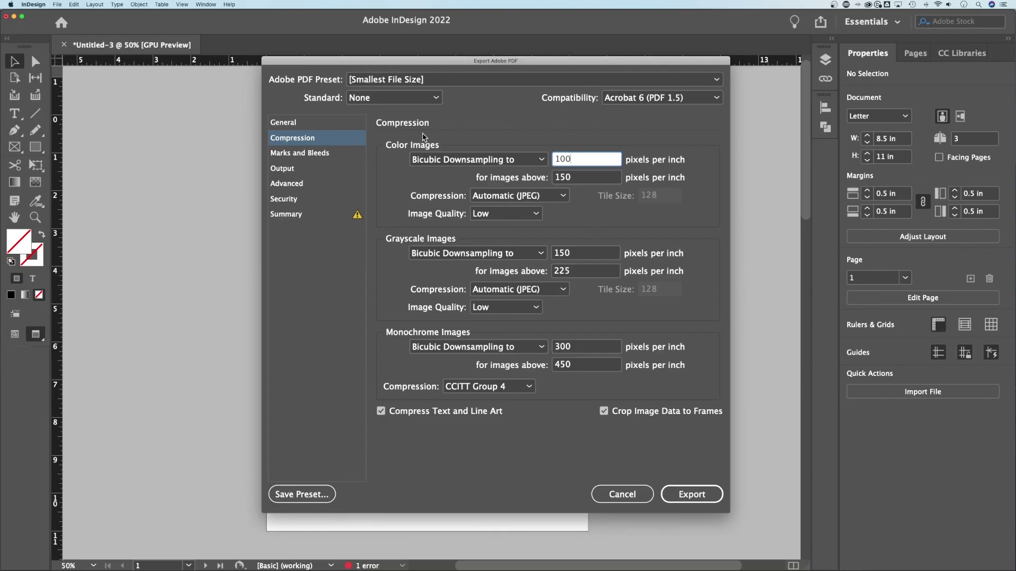
pyautogui.click(619, 494)
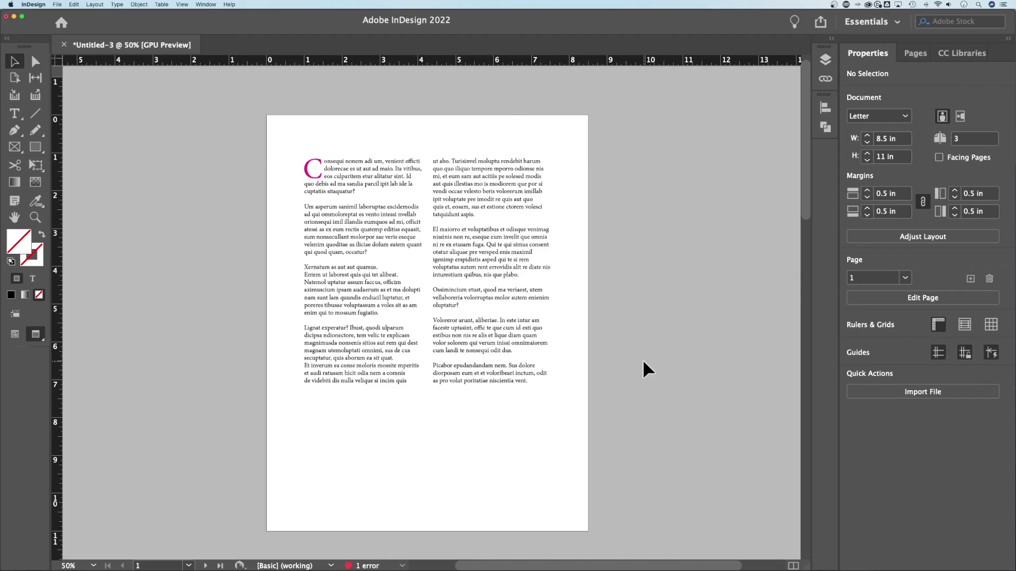